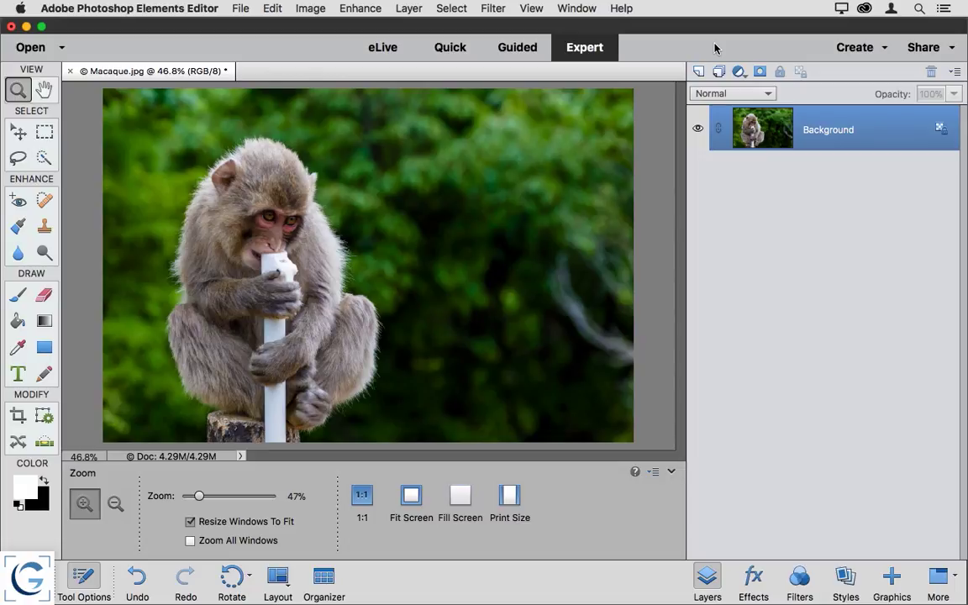
- Quick-select the green background around the macaque and zoom in closely on its fur edge
click(45, 157)
mouse_move(137, 400)
mouse_down()
mouse_move(159, 149)
mouse_move(214, 111)
mouse_move(263, 99)
mouse_move(394, 141)
mouse_move(487, 307)
mouse_up()
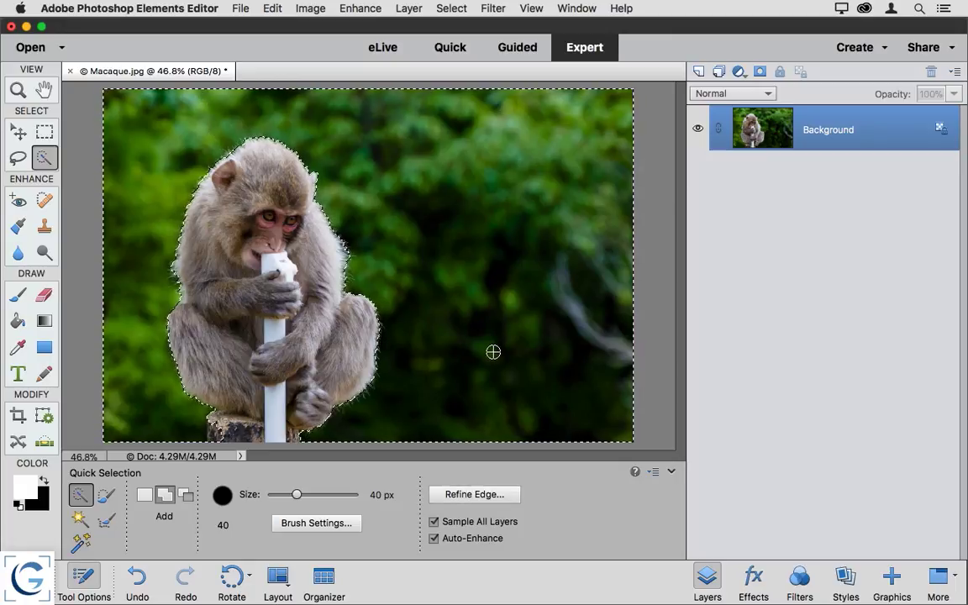
drag(373, 317, 395, 338)
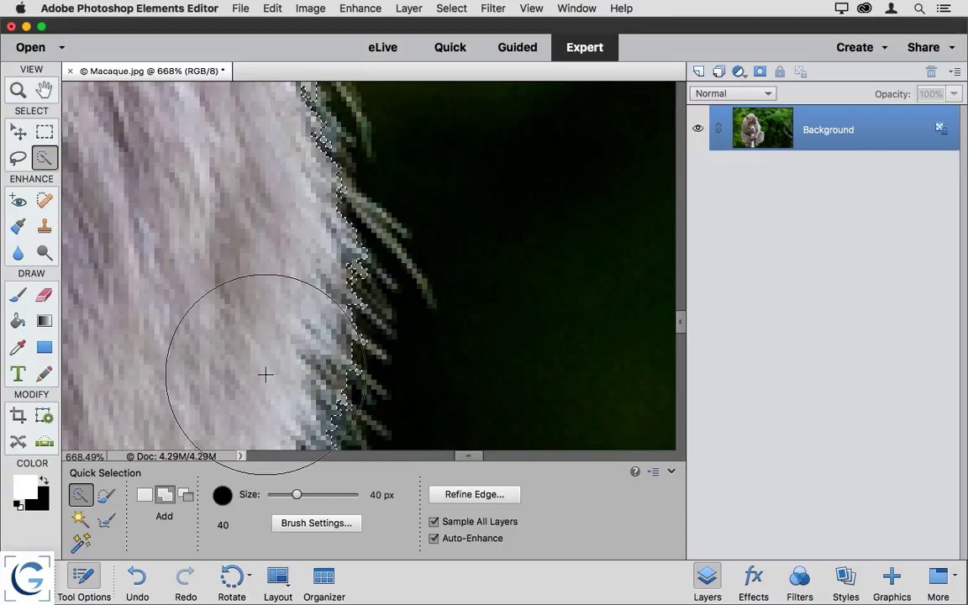
- Pick the Refine Selection Brush and zoom out through 200% to 100%
click(104, 523)
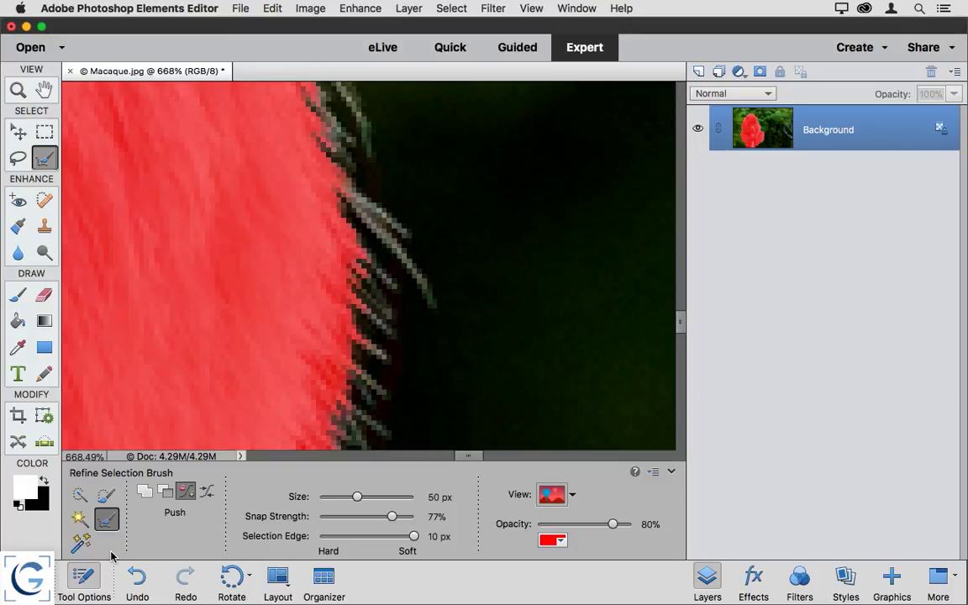
key(super+minus)
key(super+minus)
key(super+minus)
key(super+minus)
key(super+minus)
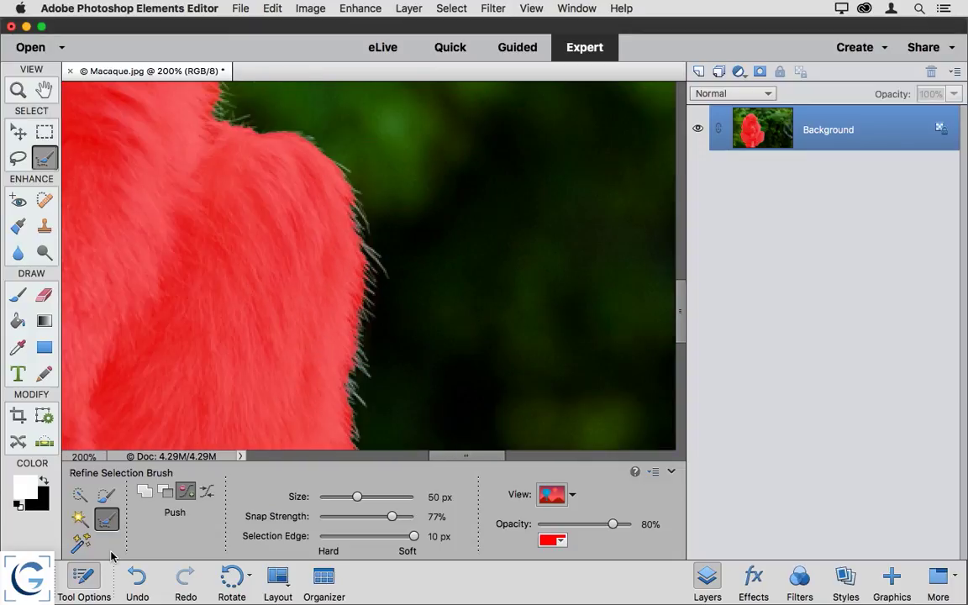
key(super+minus)
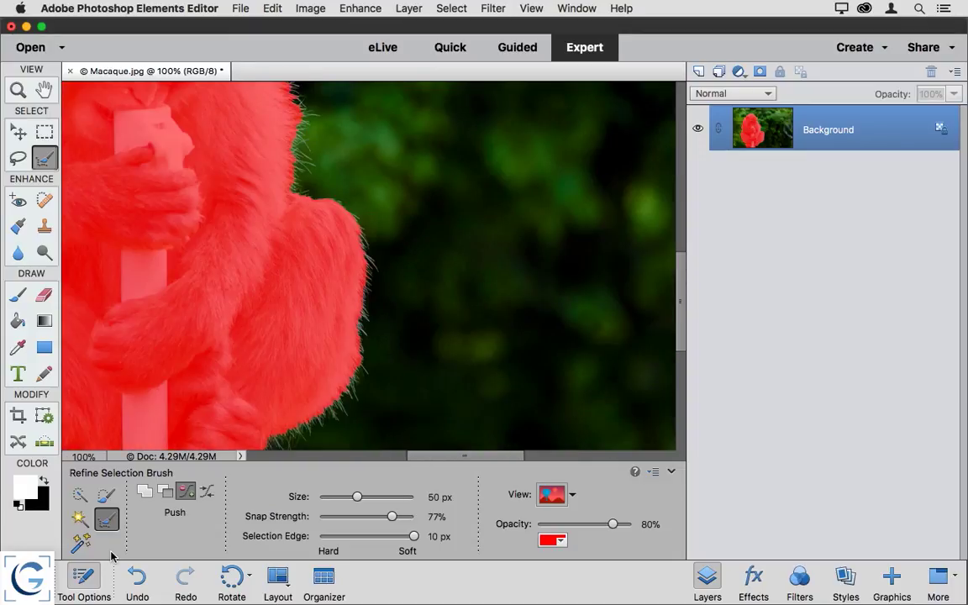
- Preview the selection On Black, then On White, then return to Overlay
click(574, 499)
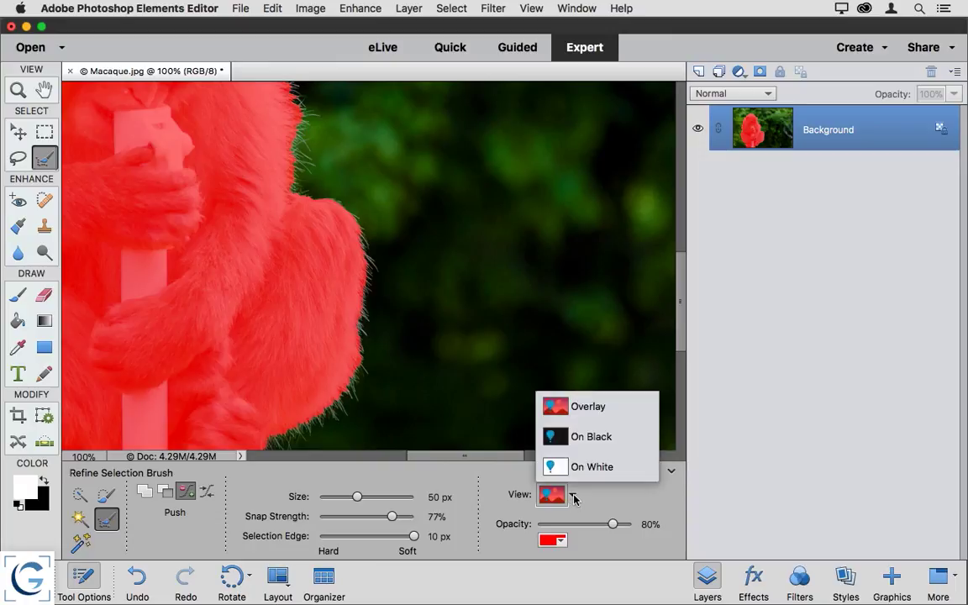
click(584, 437)
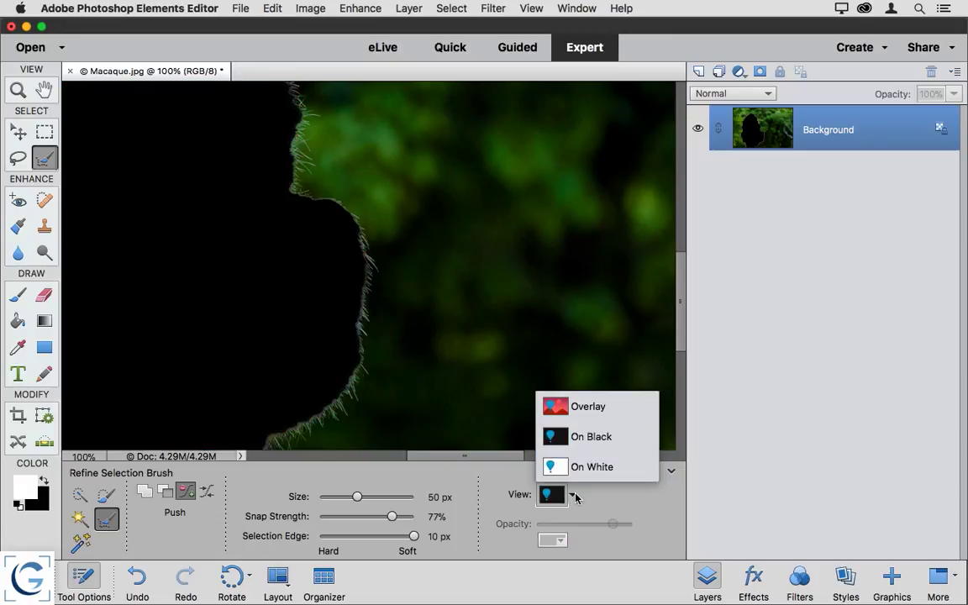
click(579, 471)
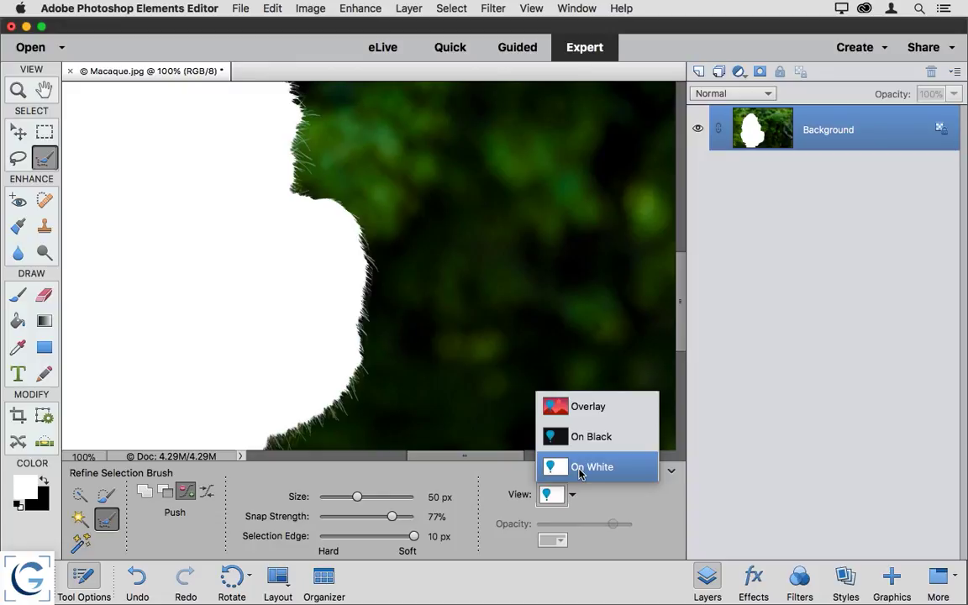
click(587, 408)
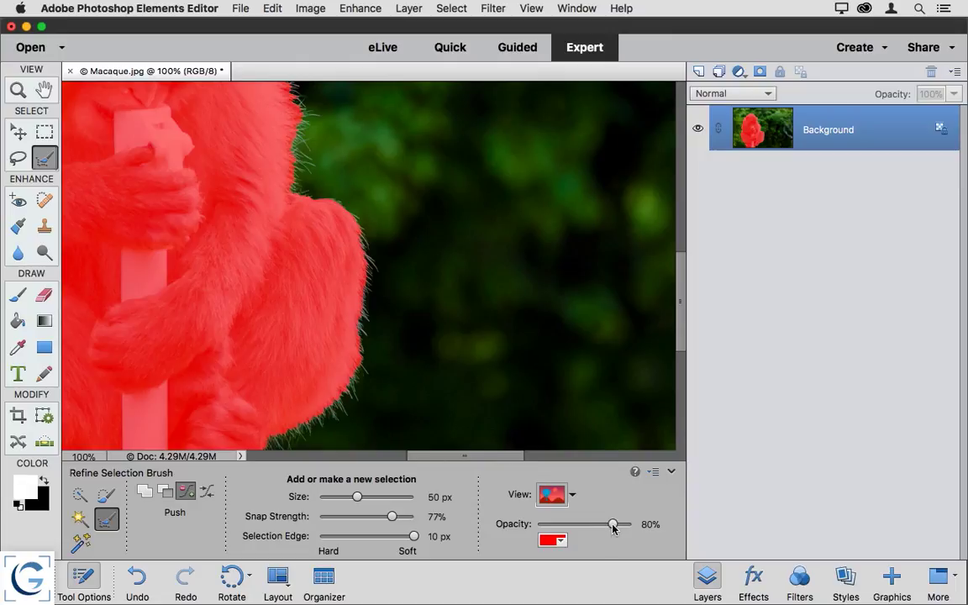
- Set the red overlay opacity to 82% and check the overlay colour choices
mouse_move(614, 526)
mouse_down()
mouse_move(578, 527)
mouse_move(623, 527)
mouse_up()
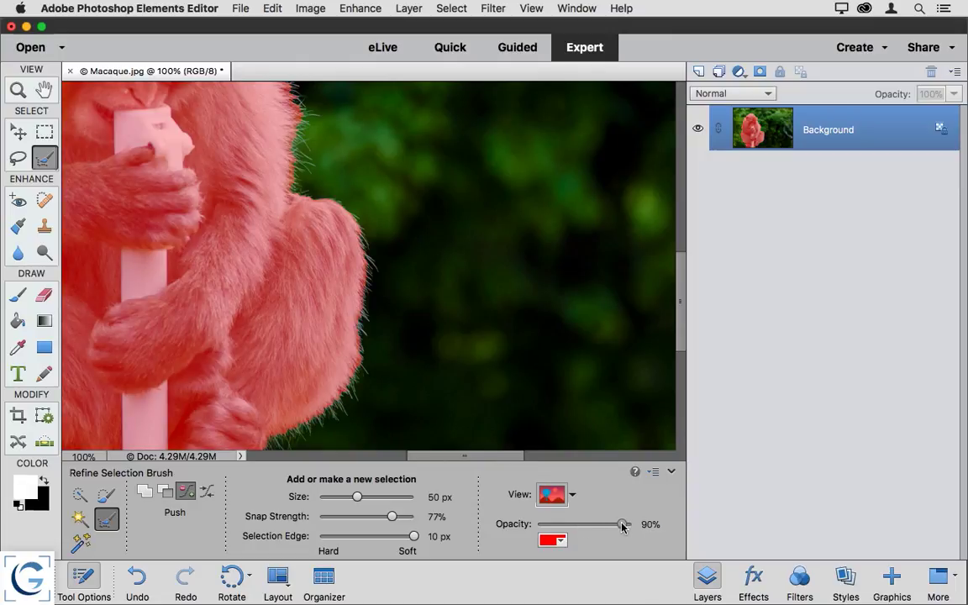
click(562, 541)
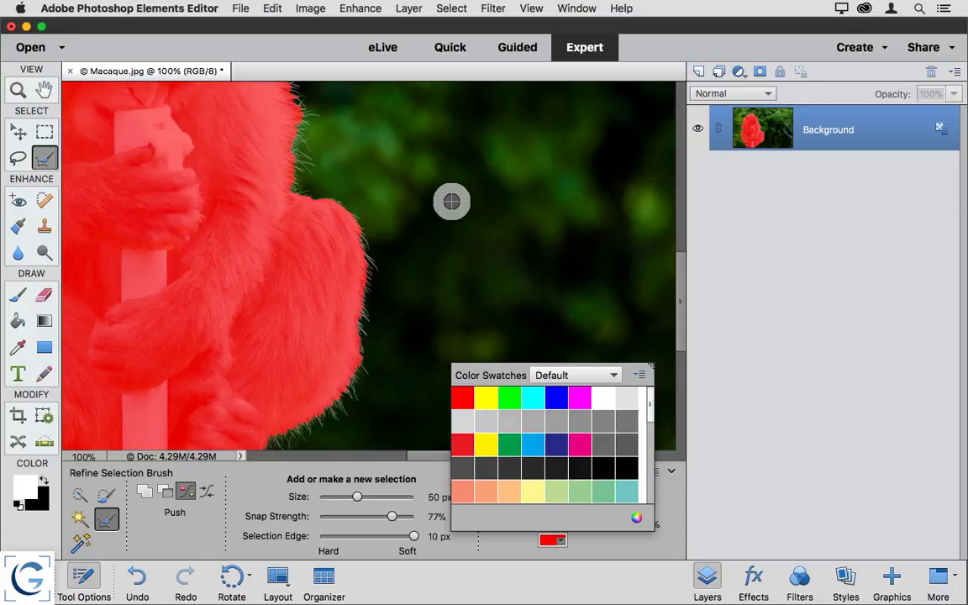
key(alt)
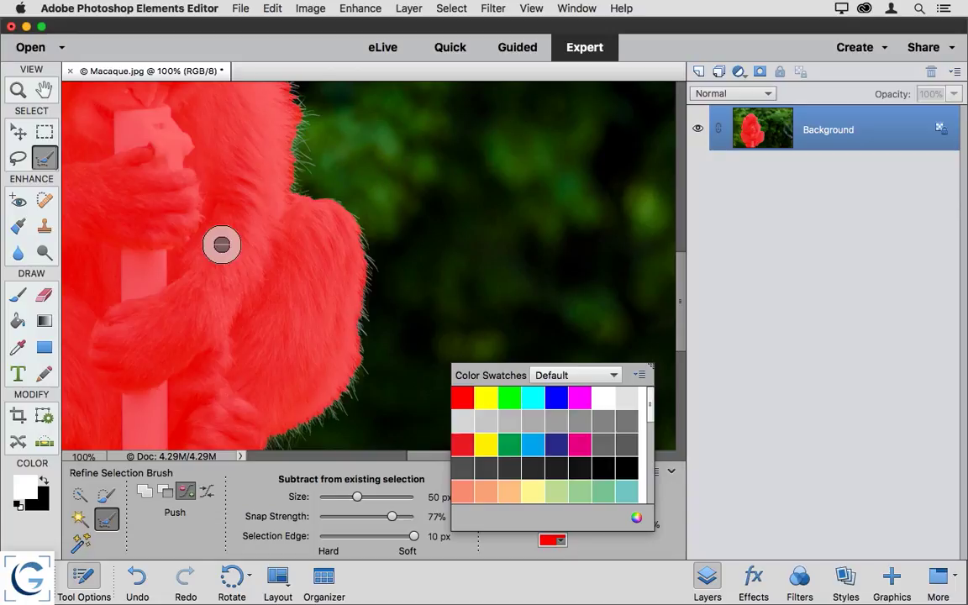
click(562, 541)
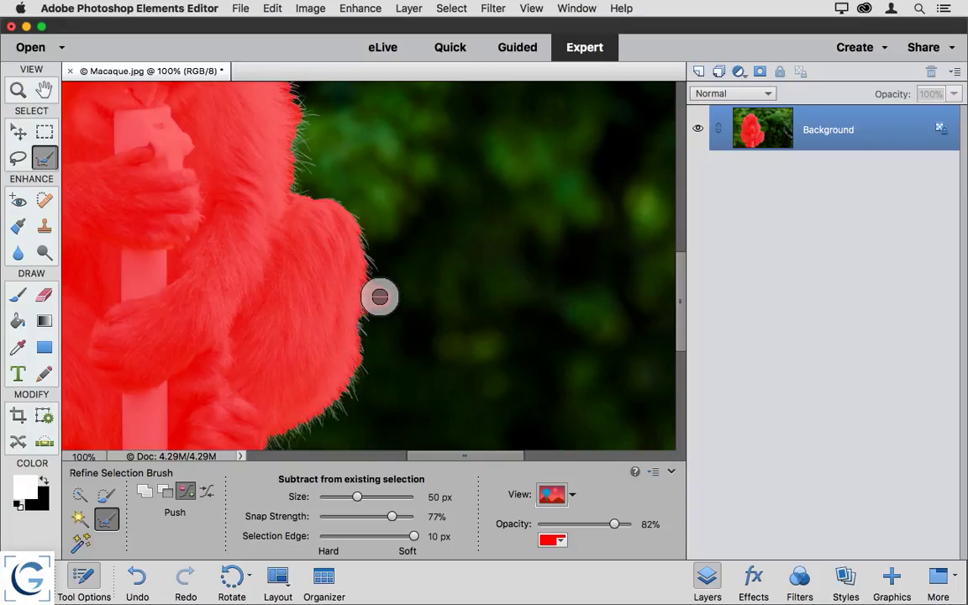
click(379, 297)
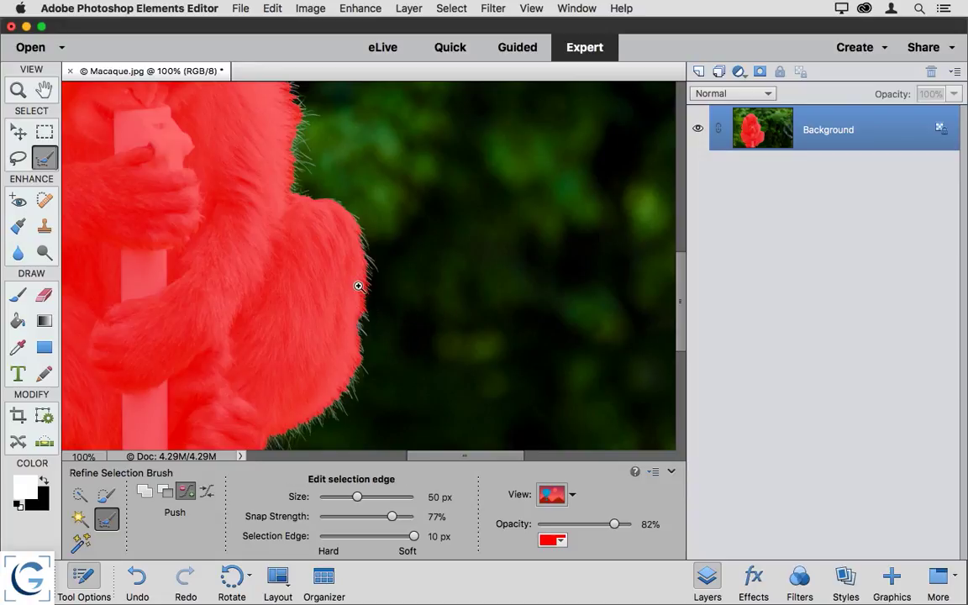
- Zoom tightly onto a fur-edge patch, then back out through 800% and 300% to 200%
drag(353, 280, 401, 315)
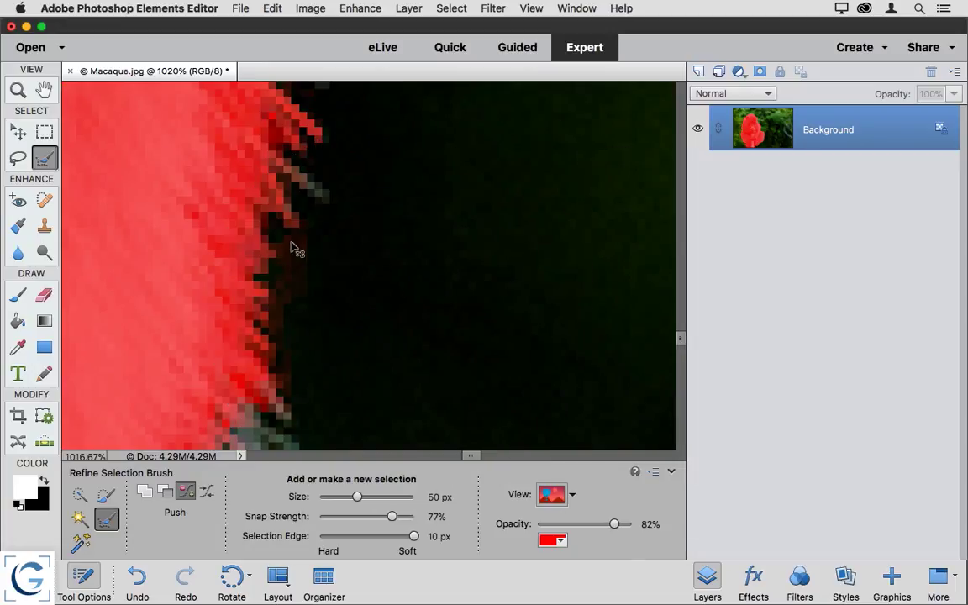
key(super+minus)
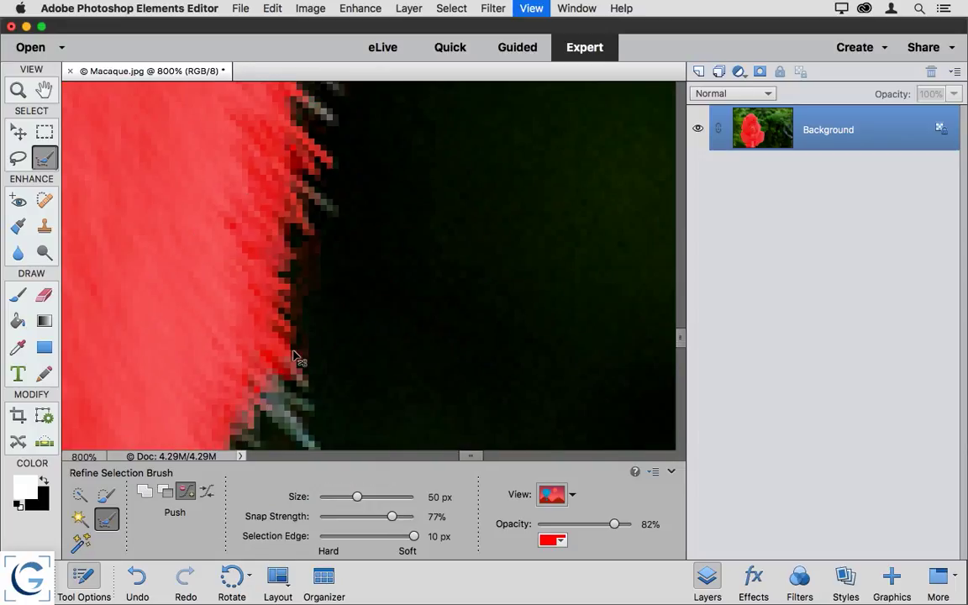
key(super+minus)
key(super+minus)
key(super+minus)
key(super+minus)
key(super+minus)
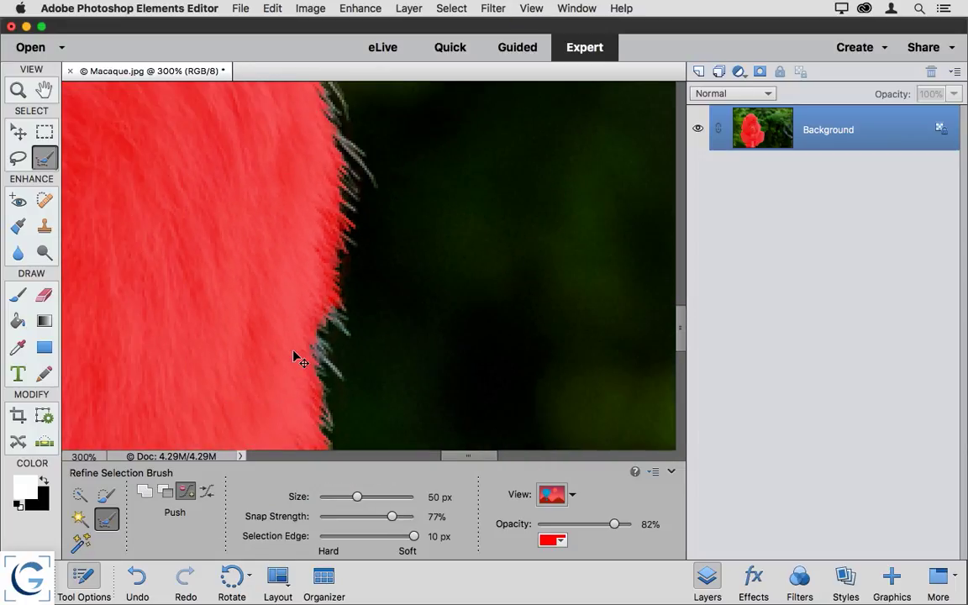
key(super+minus)
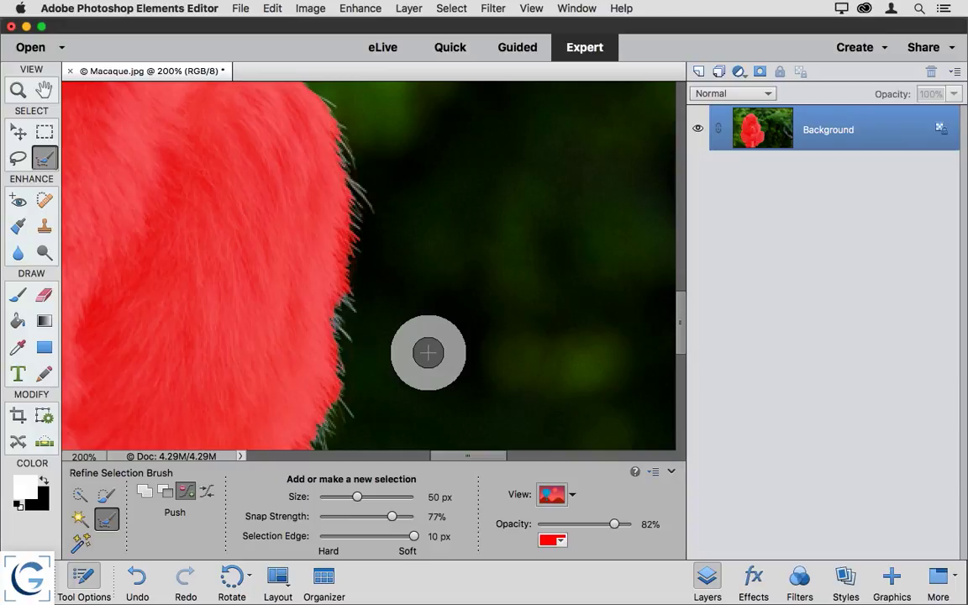
key(alt)
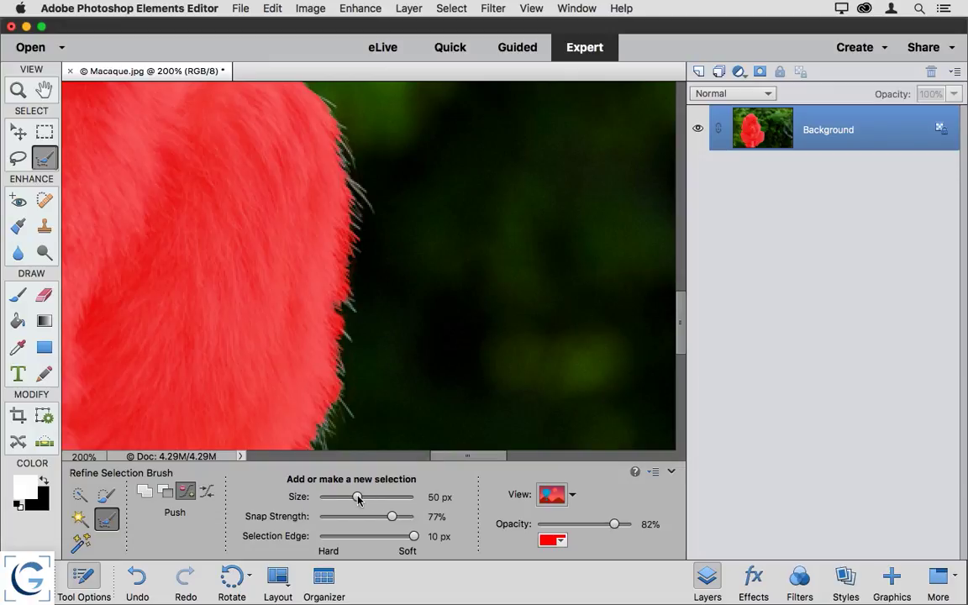
- Return the refine brush to 50 px, test a harder selection edge, and raise snap strength to 81%
key(bracketleft)
key(bracketleft)
drag(357, 498, 367, 497)
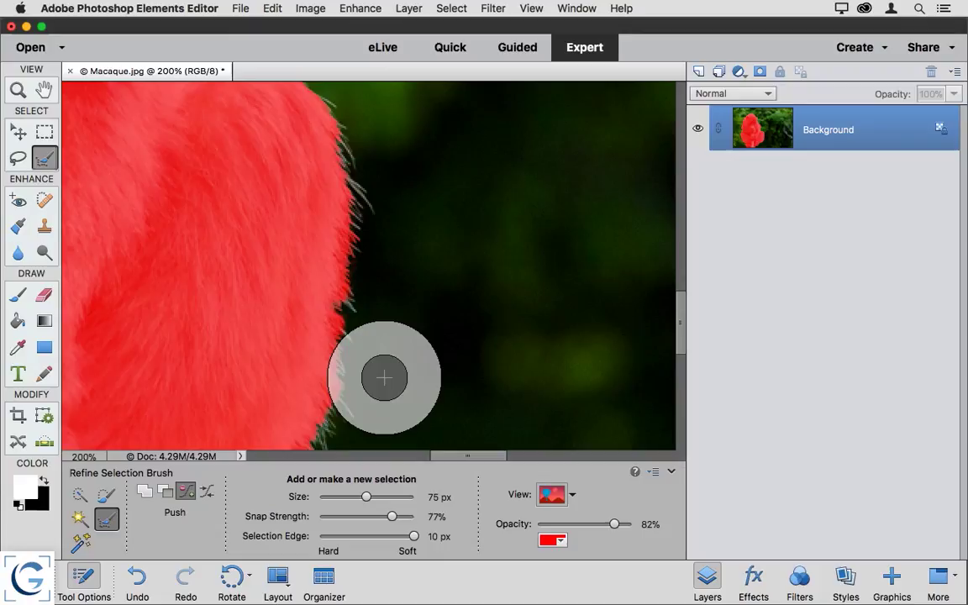
key(bracketleft)
key(bracketleft)
key(bracketleft)
key(bracketleft)
key(bracketleft)
key(bracketleft)
key(bracketleft)
key(bracketleft)
key(bracketleft)
key(bracketleft)
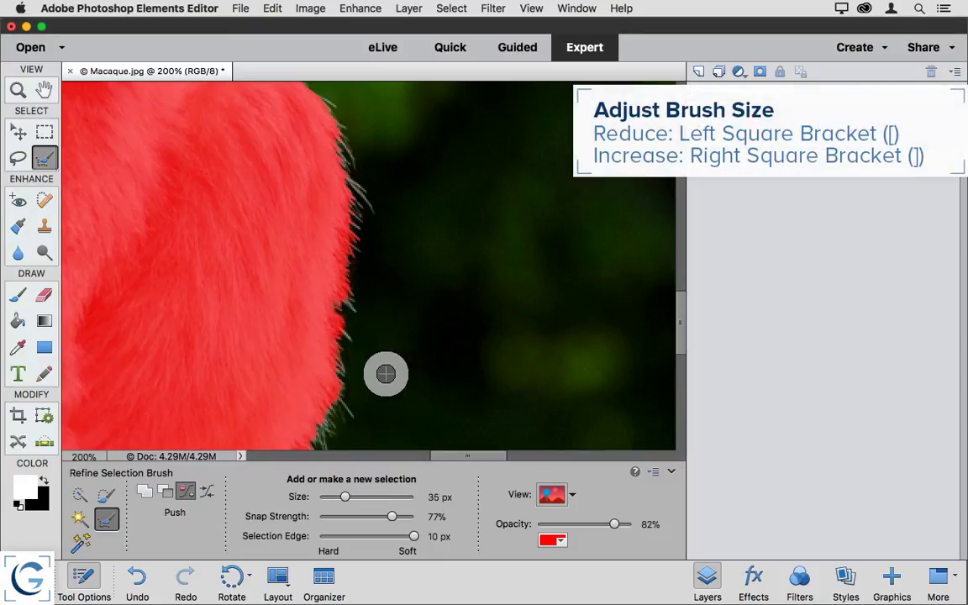
key(bracketright)
key(bracketright)
key(bracketleft)
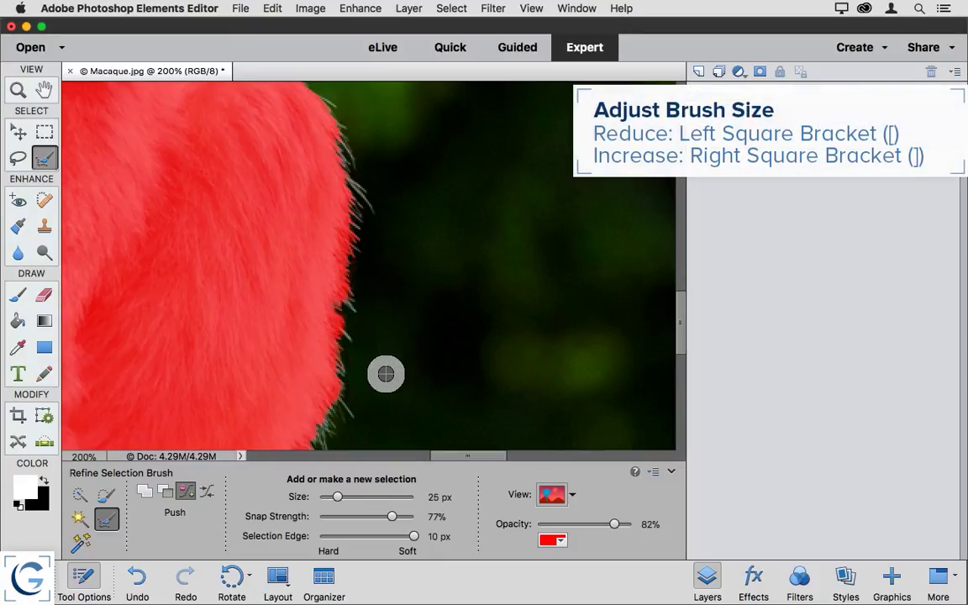
key(bracketleft)
key(bracketleft)
key(bracketright)
key(bracketright)
key(bracketright)
key(bracketright)
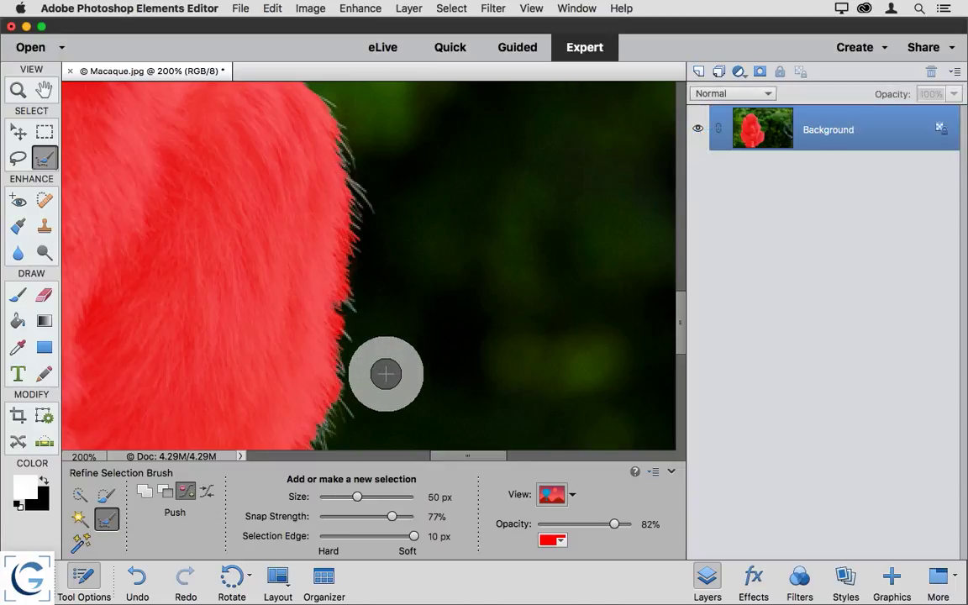
mouse_move(413, 536)
mouse_down()
mouse_move(327, 538)
mouse_move(417, 539)
mouse_up()
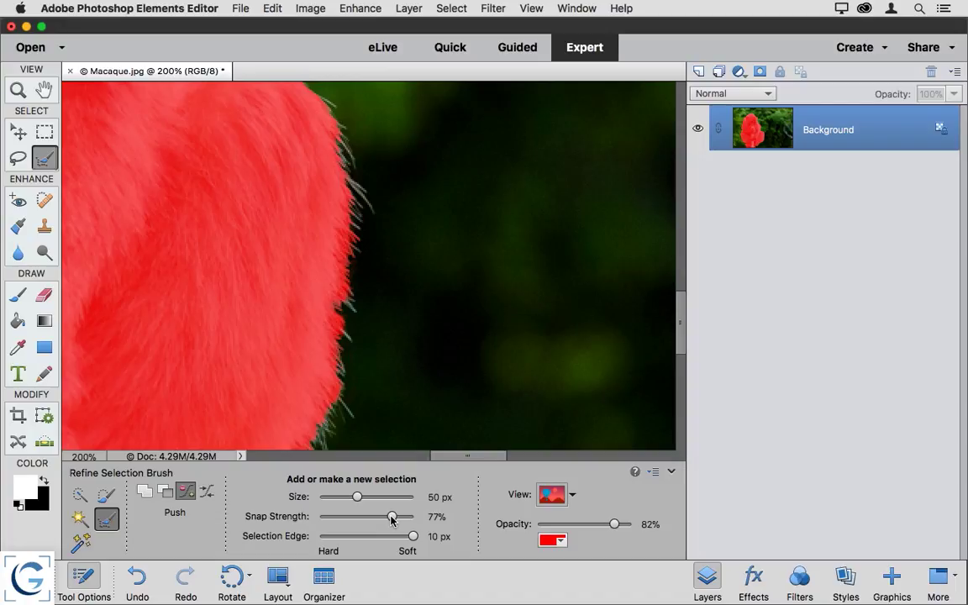
mouse_move(391, 516)
mouse_down()
mouse_move(410, 516)
mouse_move(338, 516)
mouse_move(396, 521)
mouse_up()
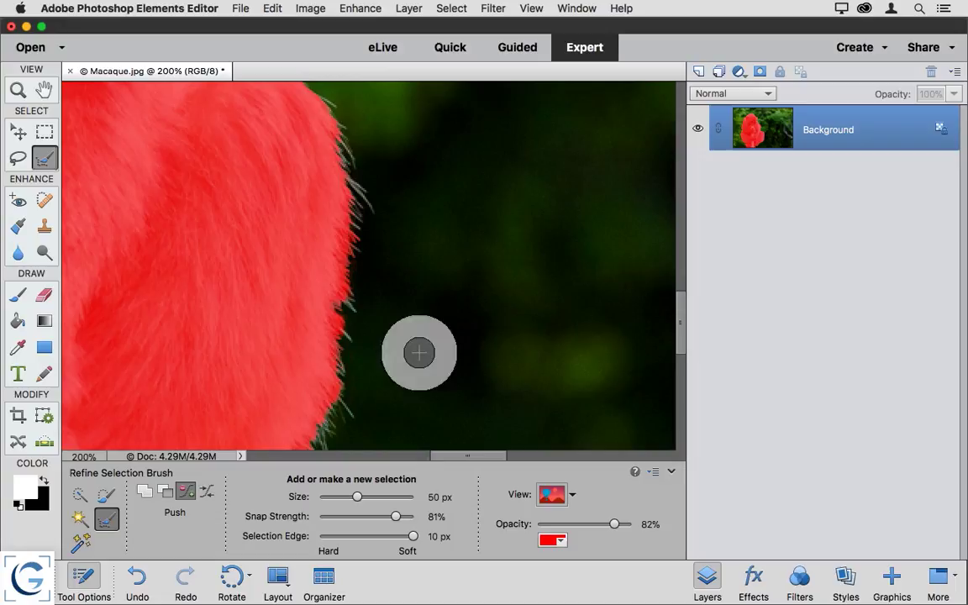
- Pan and zoom to about 514% on the loose fur strands along the macaque's edge
drag(417, 352, 447, 162)
scroll(417, 274, down, 3)
scroll(439, 296, left, 5)
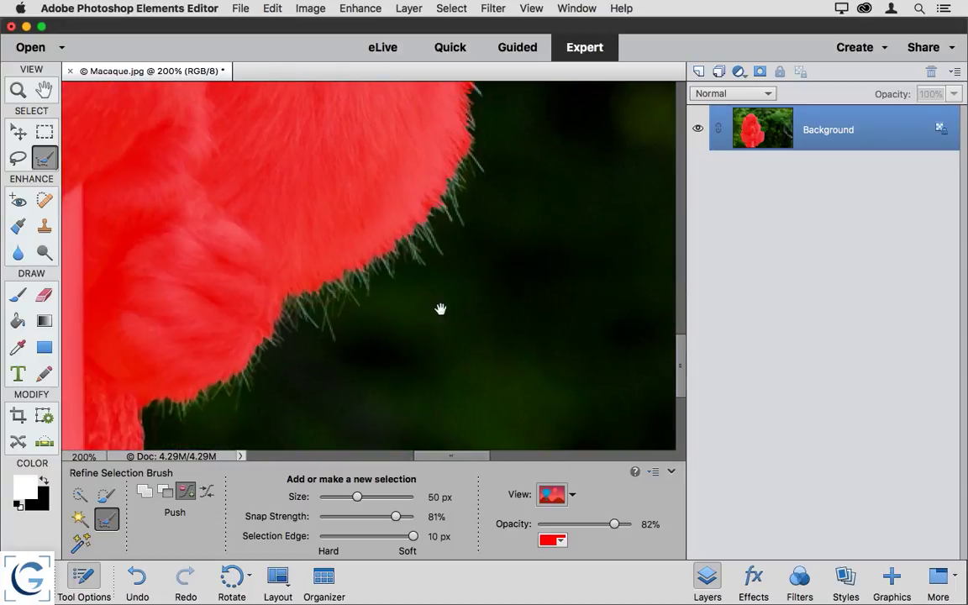
drag(281, 275, 458, 313)
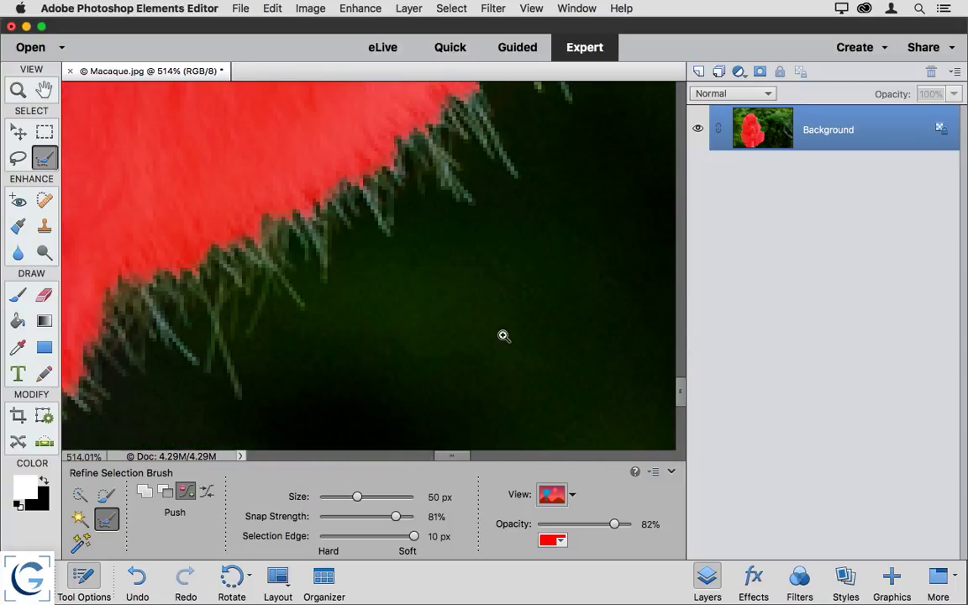
scroll(501, 343, up, 2)
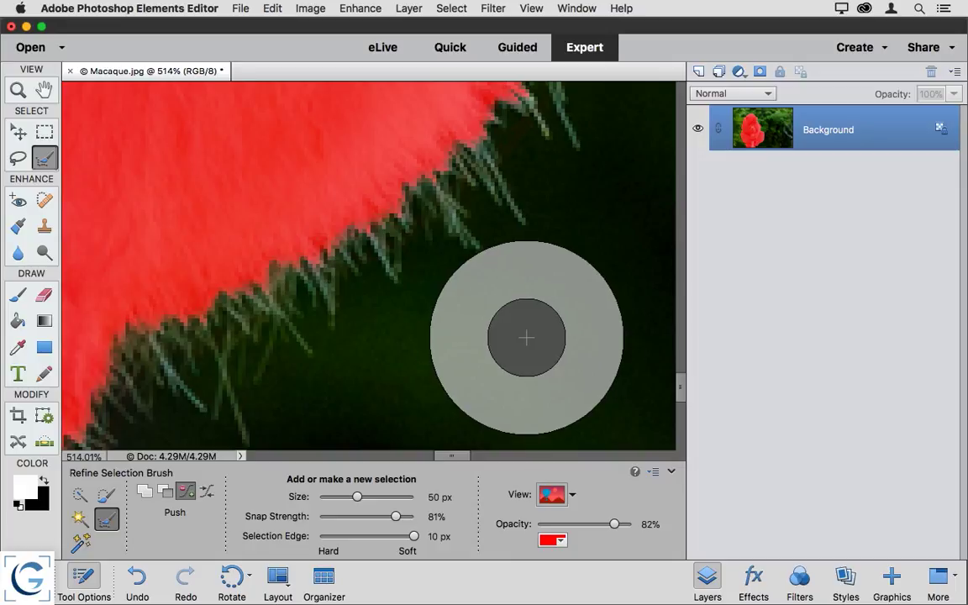
key(alt)
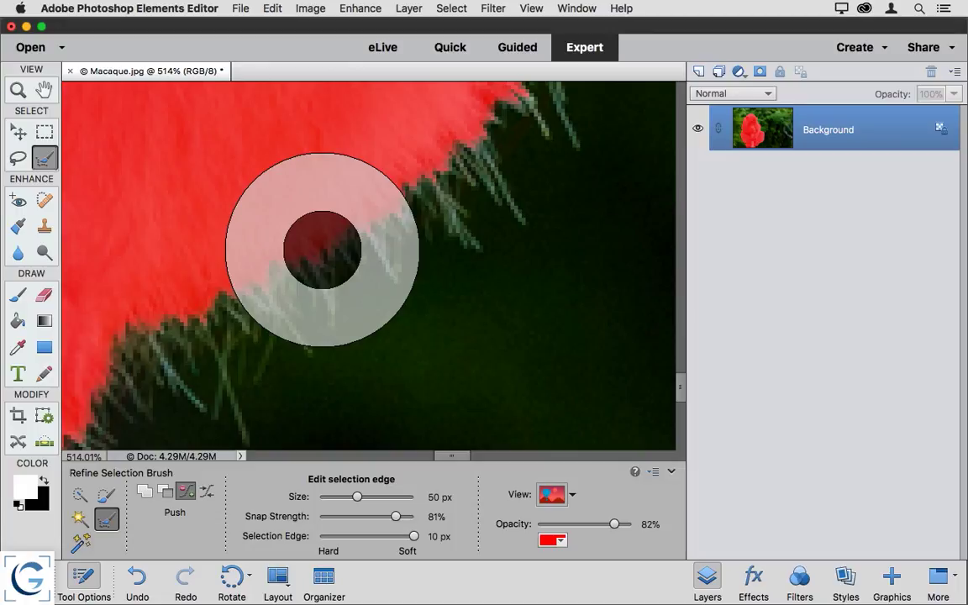
- Push the selection edge outward over the fine fur strands with two up-right strokes
mouse_move(322, 249)
mouse_down()
mouse_move(310, 242)
mouse_move(487, 148)
mouse_move(458, 179)
mouse_move(208, 335)
mouse_move(413, 194)
mouse_move(410, 177)
mouse_move(443, 167)
mouse_up()
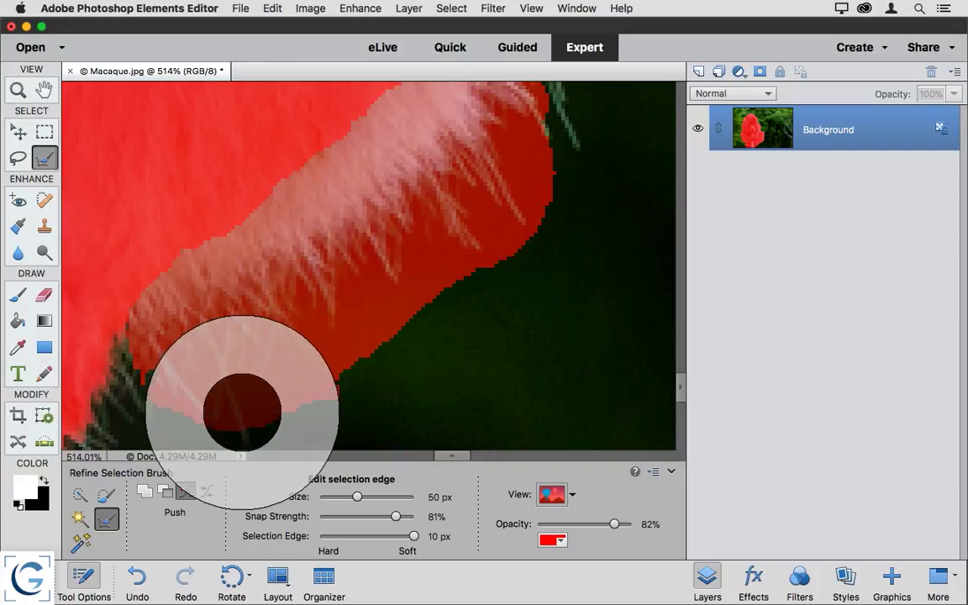
mouse_move(210, 402)
mouse_down()
mouse_move(274, 340)
mouse_move(253, 298)
mouse_up()
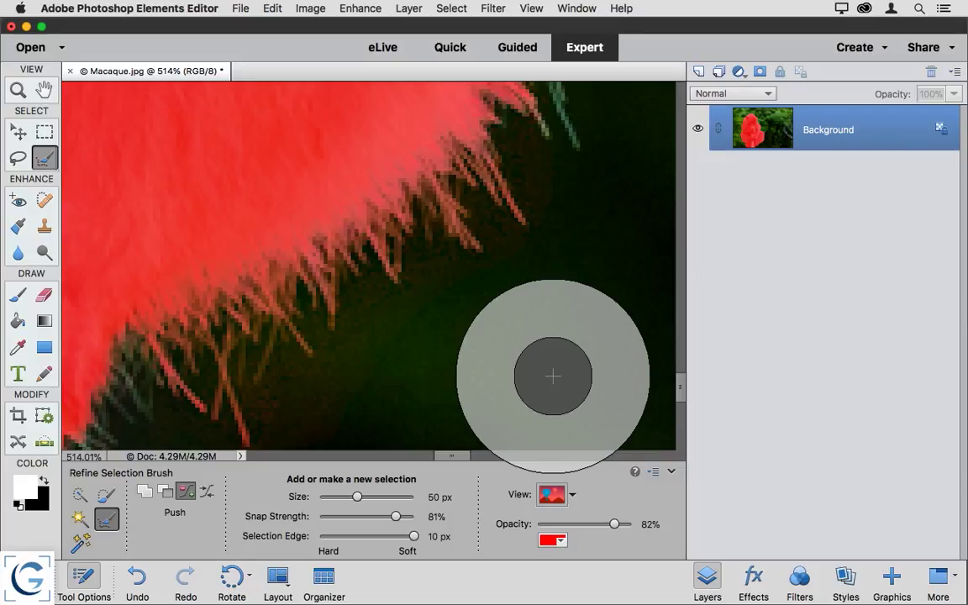
- Pan along the edge and push the selection over more fur strands at the top
key(space)
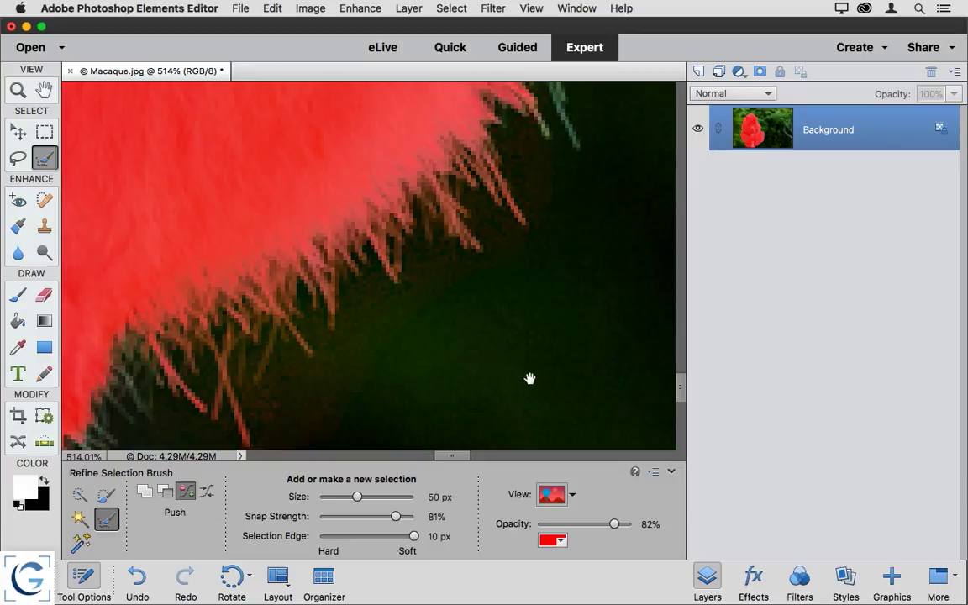
drag(434, 385, 607, 201)
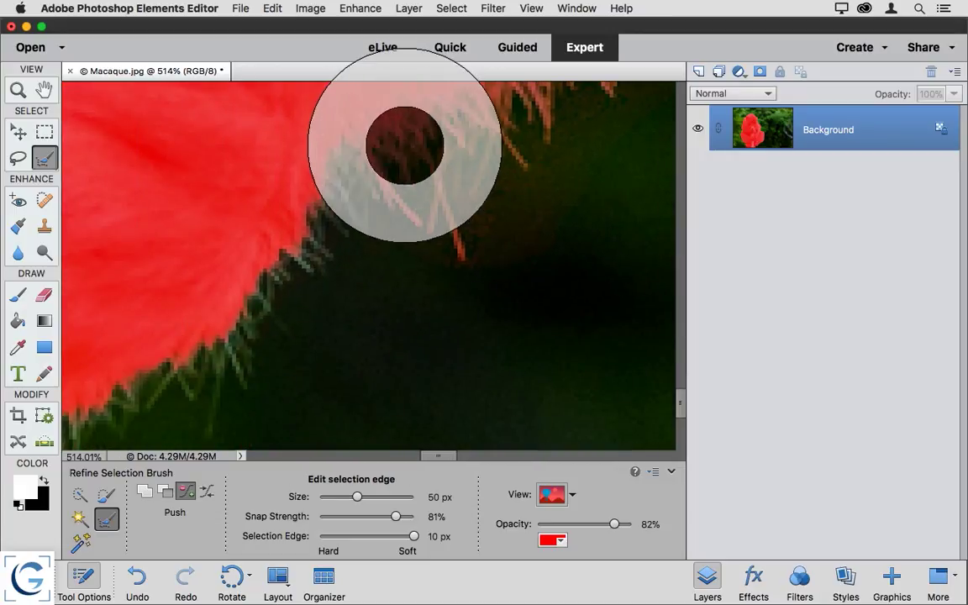
mouse_move(400, 147)
mouse_down()
mouse_move(387, 194)
mouse_move(423, 213)
mouse_move(353, 206)
mouse_move(238, 333)
mouse_move(199, 411)
mouse_move(173, 399)
mouse_up()
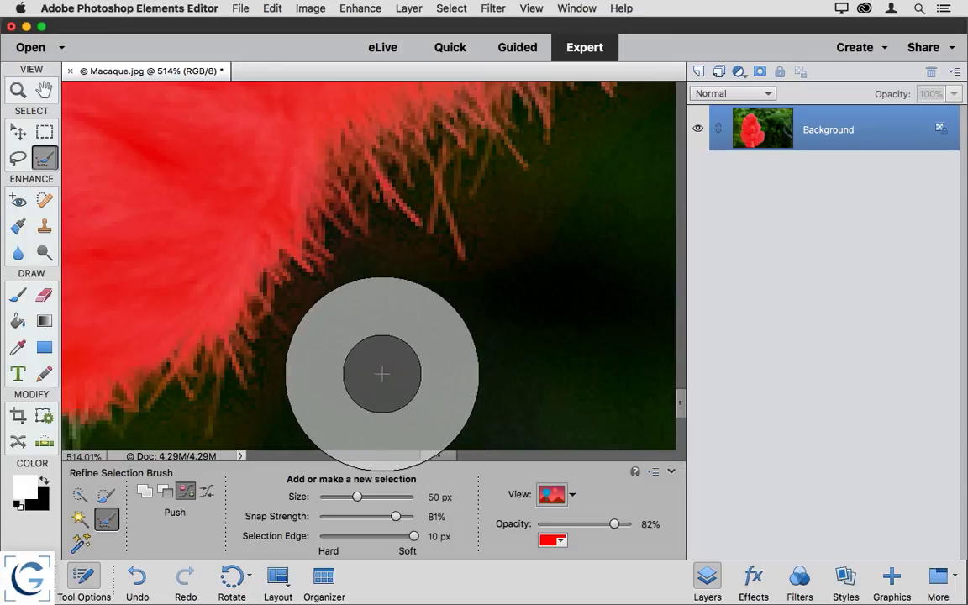
mouse_move(382, 374)
mouse_down()
mouse_move(298, 332)
mouse_move(362, 343)
mouse_move(406, 278)
mouse_up()
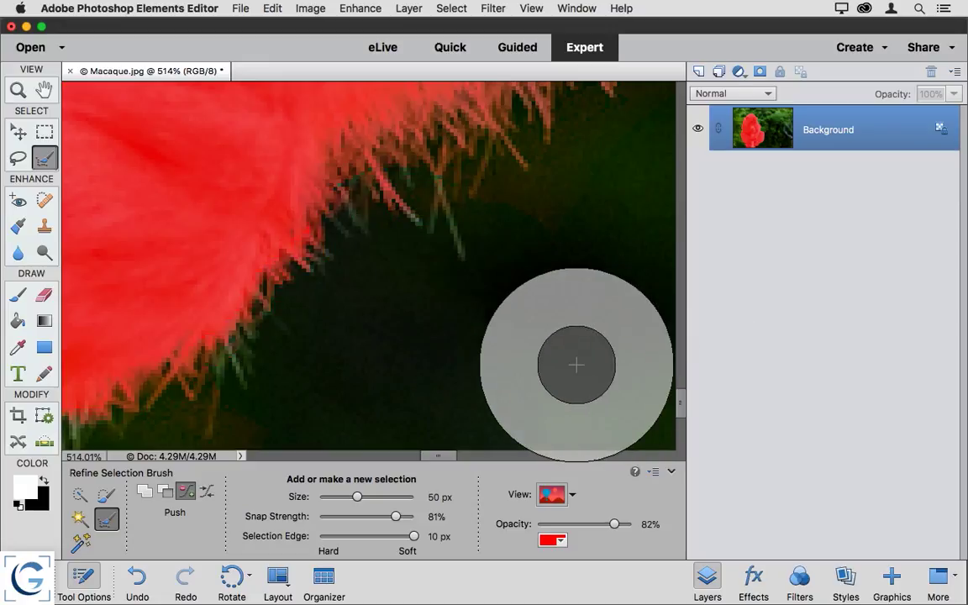
mouse_move(508, 360)
mouse_down()
mouse_move(380, 223)
mouse_move(339, 201)
mouse_move(428, 188)
mouse_move(417, 184)
mouse_up()
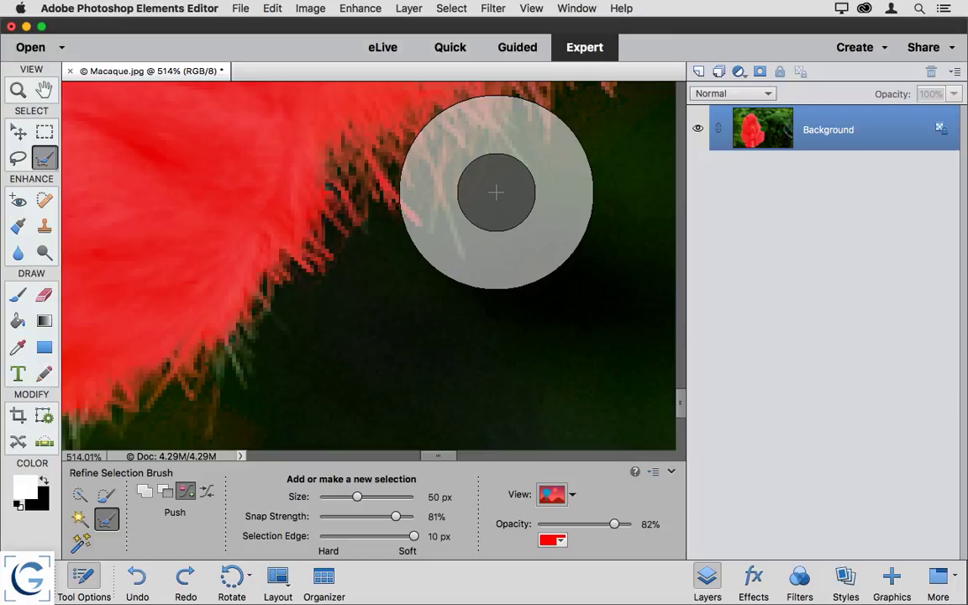
- Set the refine brush to 15 px and push the selection onto the remaining loose strands
key(bracketleft)
key(bracketleft)
key(bracketleft)
key(bracketleft)
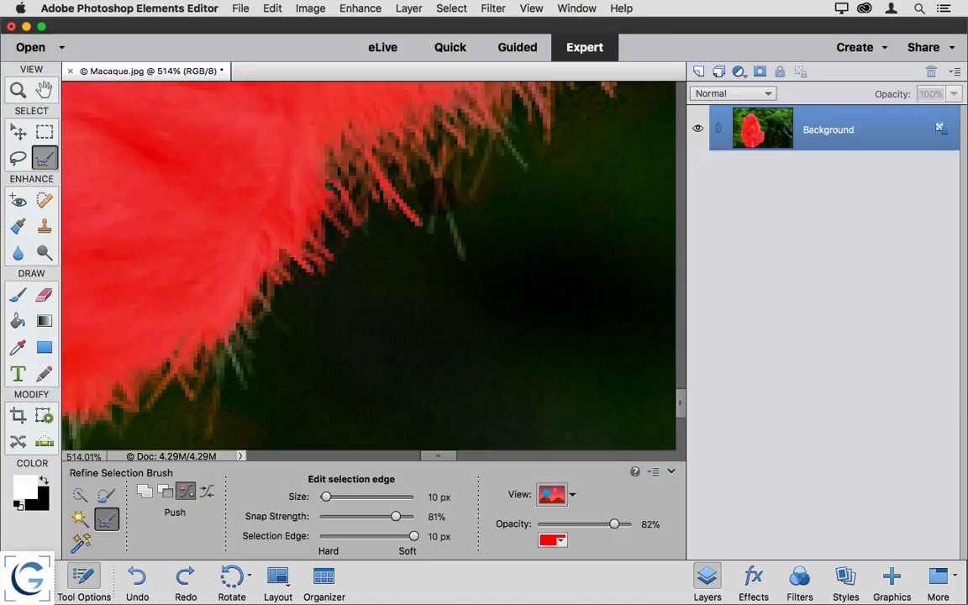
key(bracketright)
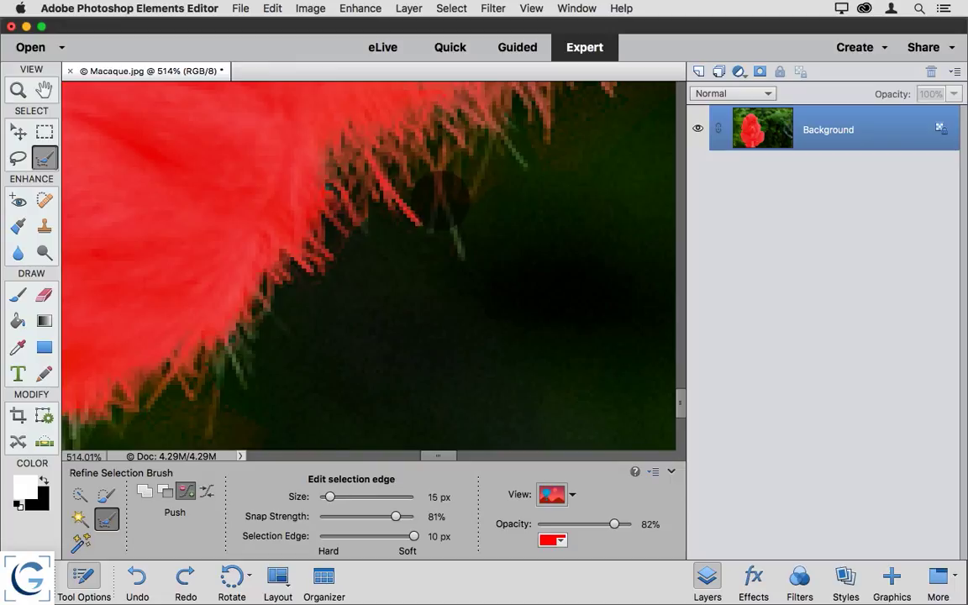
click(440, 217)
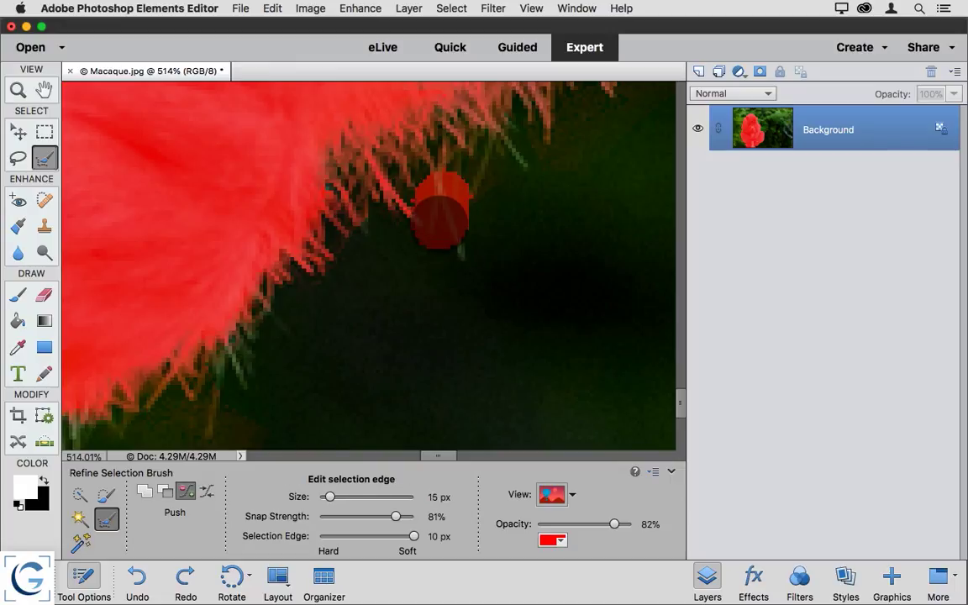
mouse_move(440, 217)
mouse_down()
mouse_move(447, 206)
mouse_move(454, 239)
mouse_up()
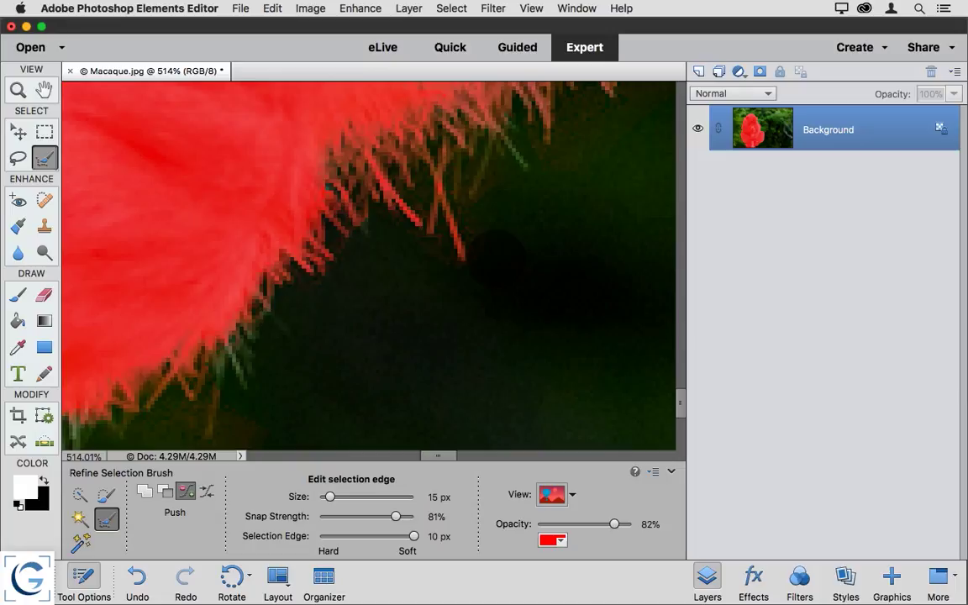
drag(341, 340, 506, 250)
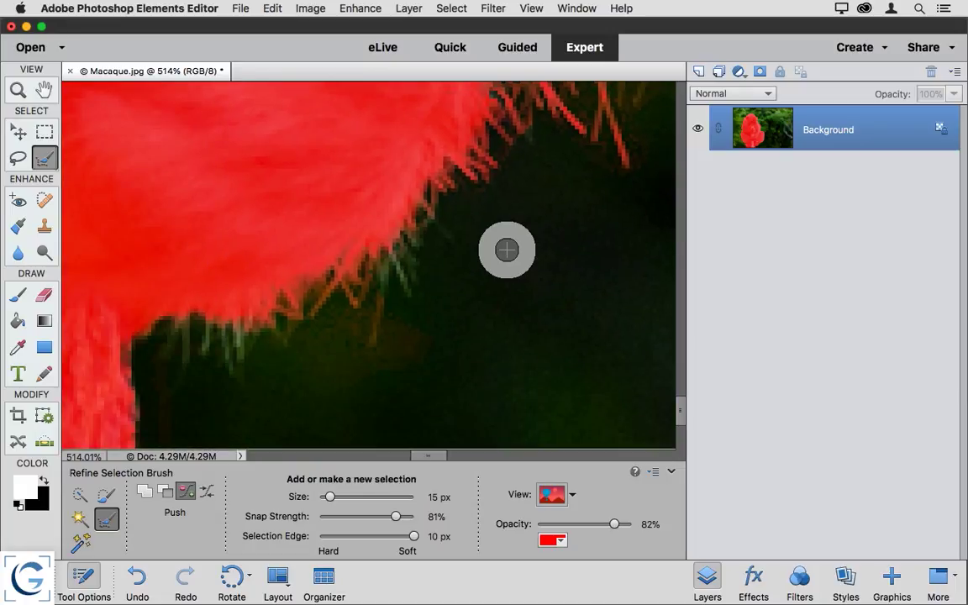
- Zoom out to 50% to show the whole macaque and push the selection along its left edge
key(bracketleft)
key(bracketleft)
key(bracketleft)
key(bracketright)
key(bracketright)
key(bracketright)
key(super+minus)
key(super+minus)
key(super+minus)
key(super+minus)
key(super+minus)
key(super+minus)
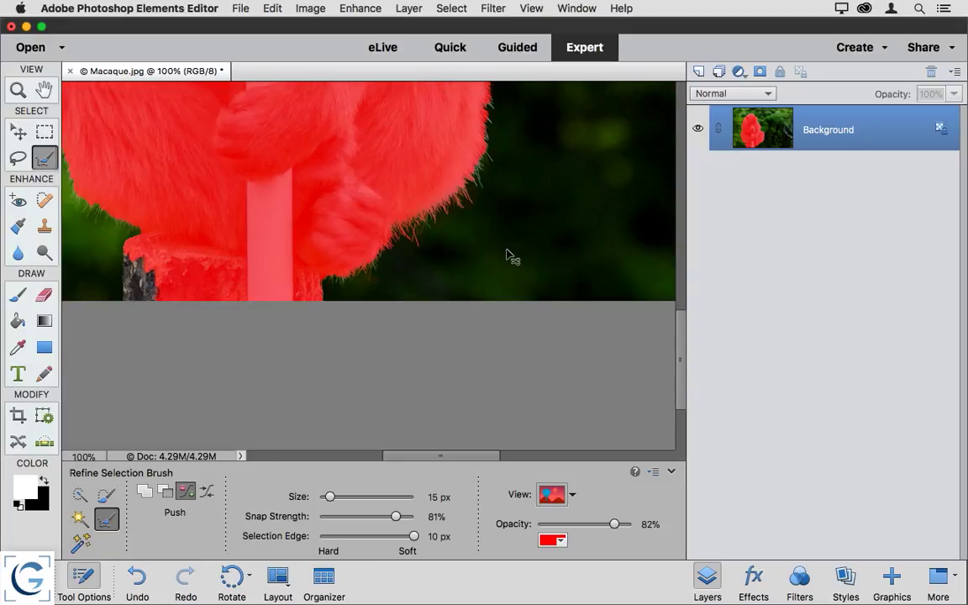
key(super+minus)
mouse_move(436, 169)
mouse_down()
mouse_move(407, 223)
mouse_move(440, 257)
mouse_up()
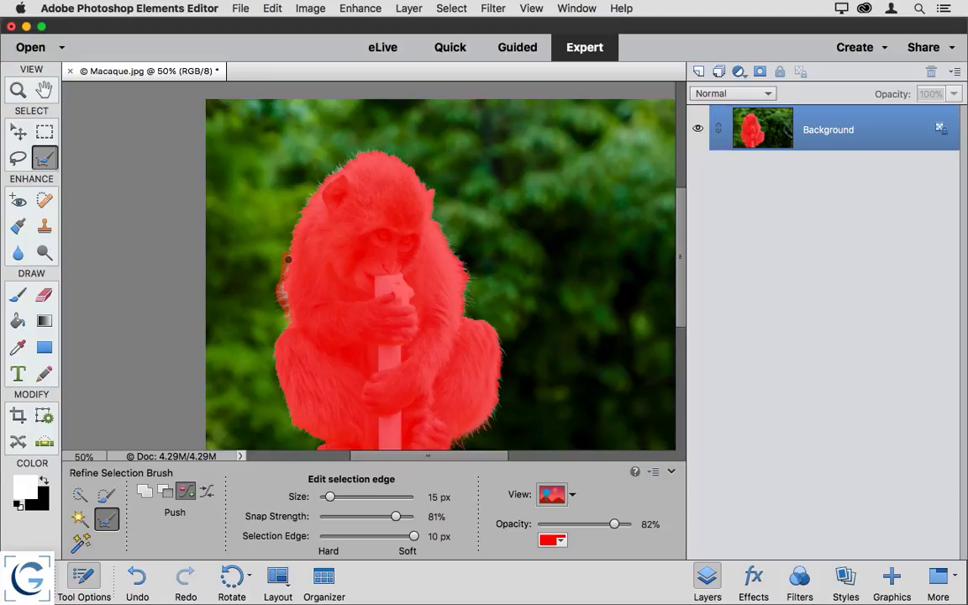
mouse_move(287, 259)
mouse_down()
mouse_move(307, 197)
mouse_move(367, 151)
mouse_move(346, 159)
mouse_move(410, 168)
mouse_up()
scroll(416, 172, up, 2)
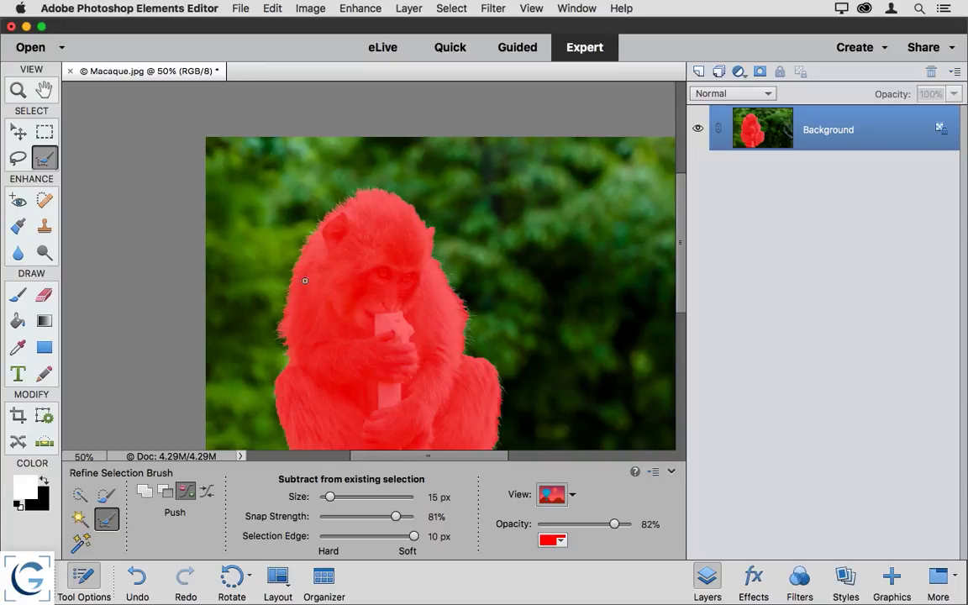
- At 300% zoom on the macaque's left edge, push the selection over the loose fur strands
drag(246, 302, 302, 340)
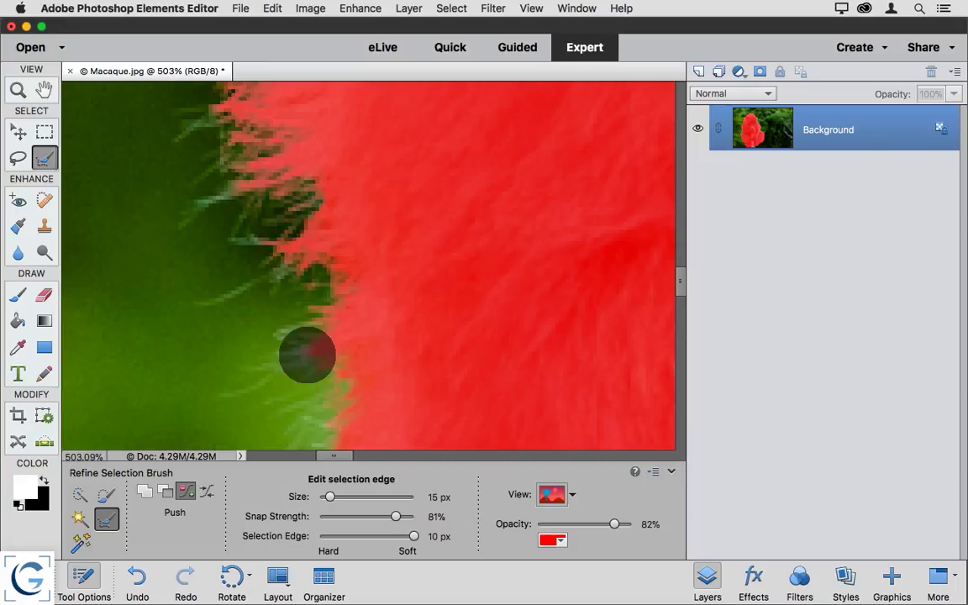
drag(255, 168, 408, 294)
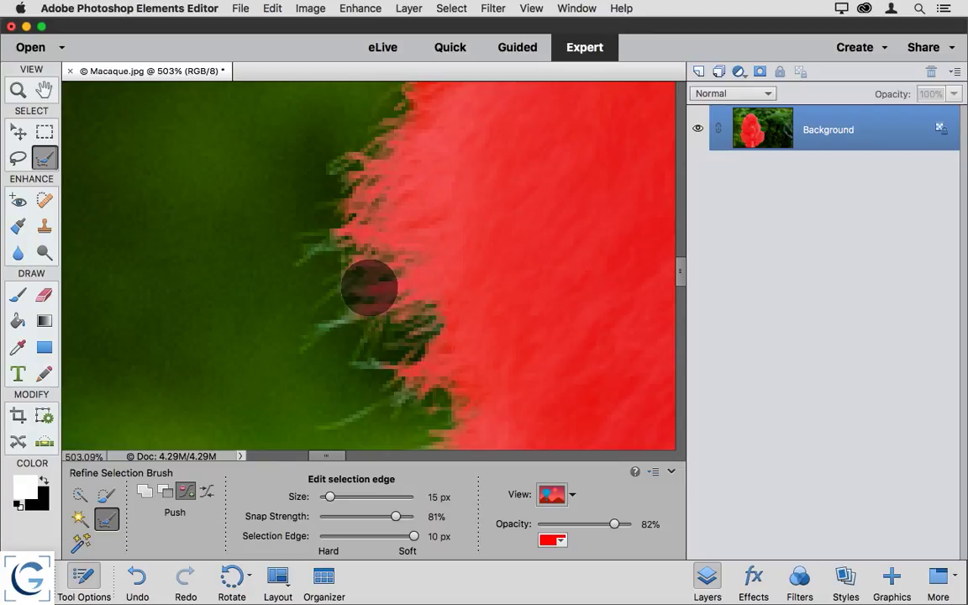
key(super+minus)
key(super+minus)
key(super+minus)
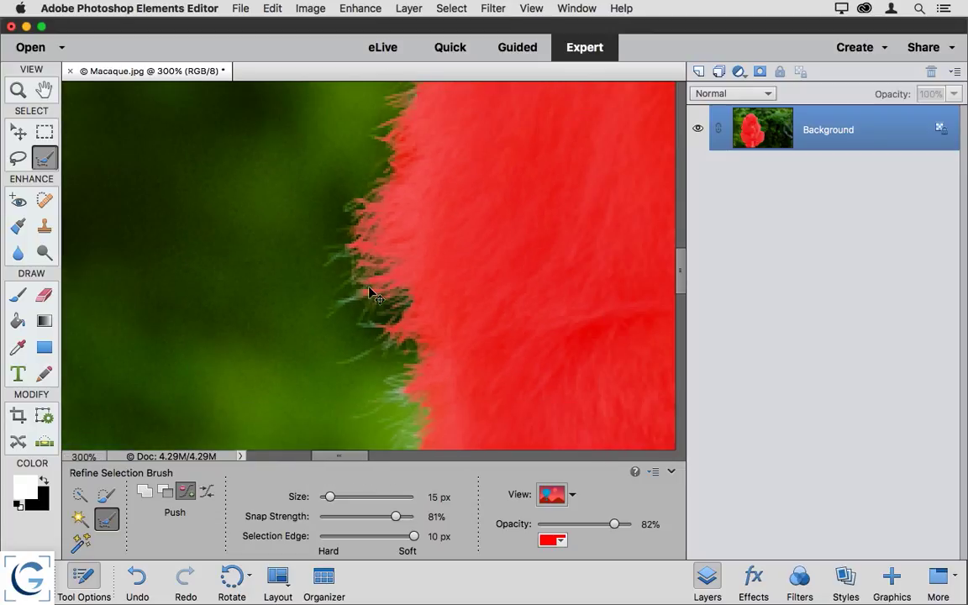
mouse_move(370, 288)
mouse_down()
mouse_move(341, 245)
mouse_move(329, 313)
mouse_move(370, 318)
mouse_move(367, 346)
mouse_move(404, 330)
mouse_move(380, 404)
mouse_move(426, 405)
mouse_move(391, 258)
mouse_move(423, 335)
mouse_move(395, 290)
mouse_up()
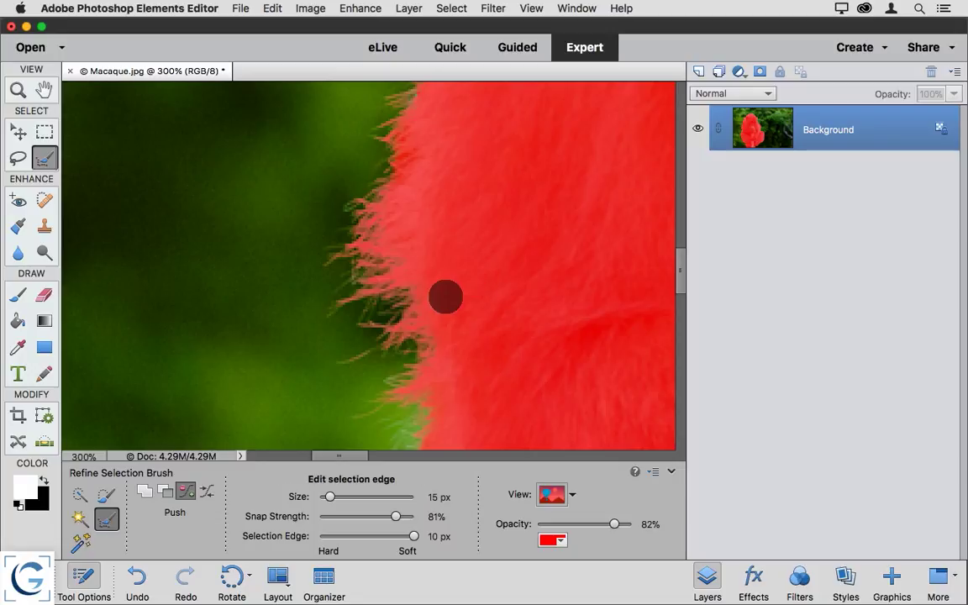
key(super+0)
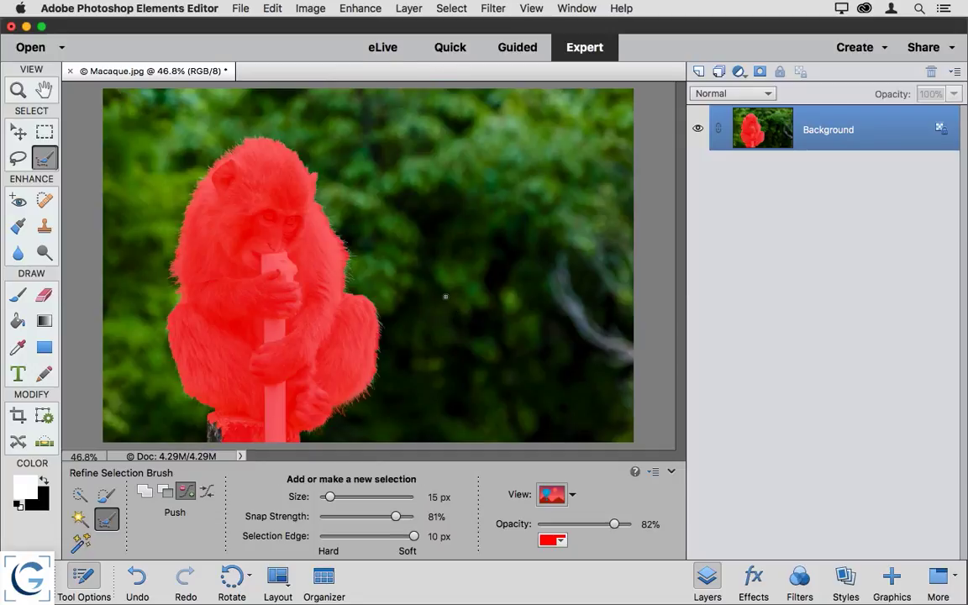